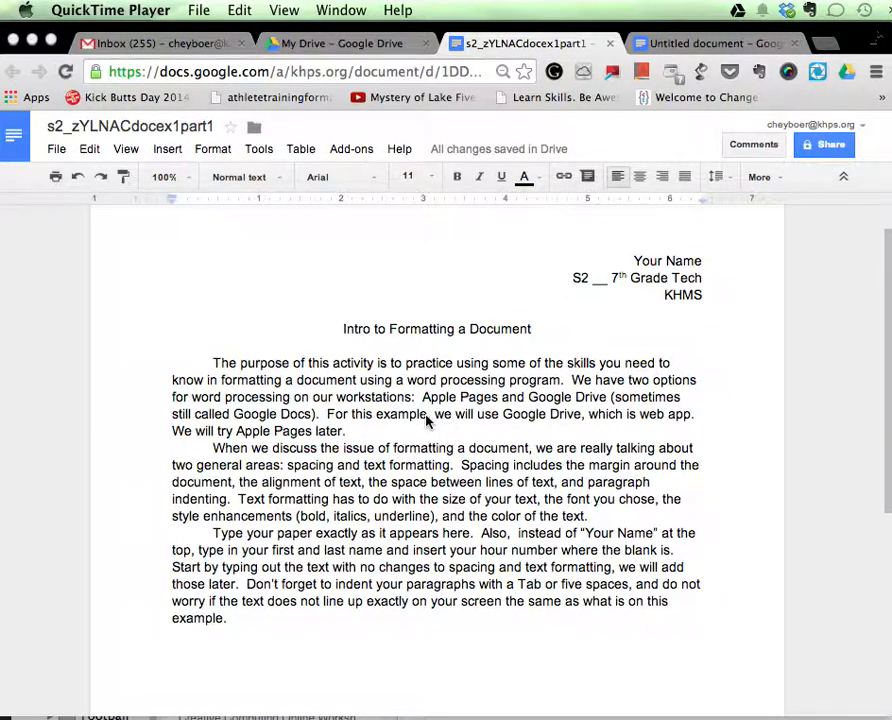
Set the three body paragraphs below the title to single line spacing.
{"action": "left_click", "coordinate": [726, 183]}
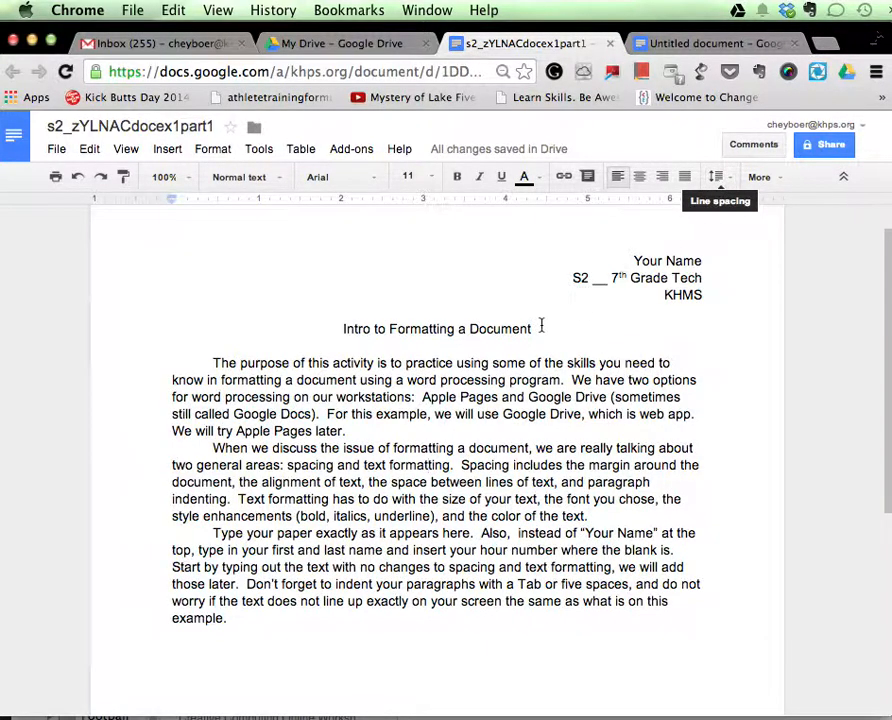
{"action": "left_click_drag", "start_coordinate": [171, 361], "coordinate": [394, 627]}
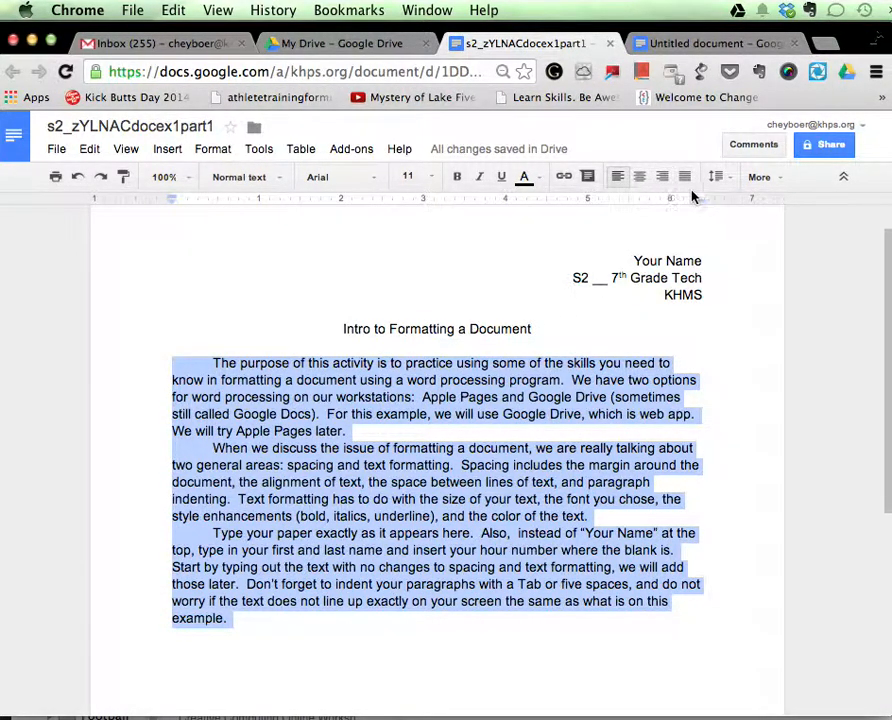
{"action": "left_click", "coordinate": [731, 181]}
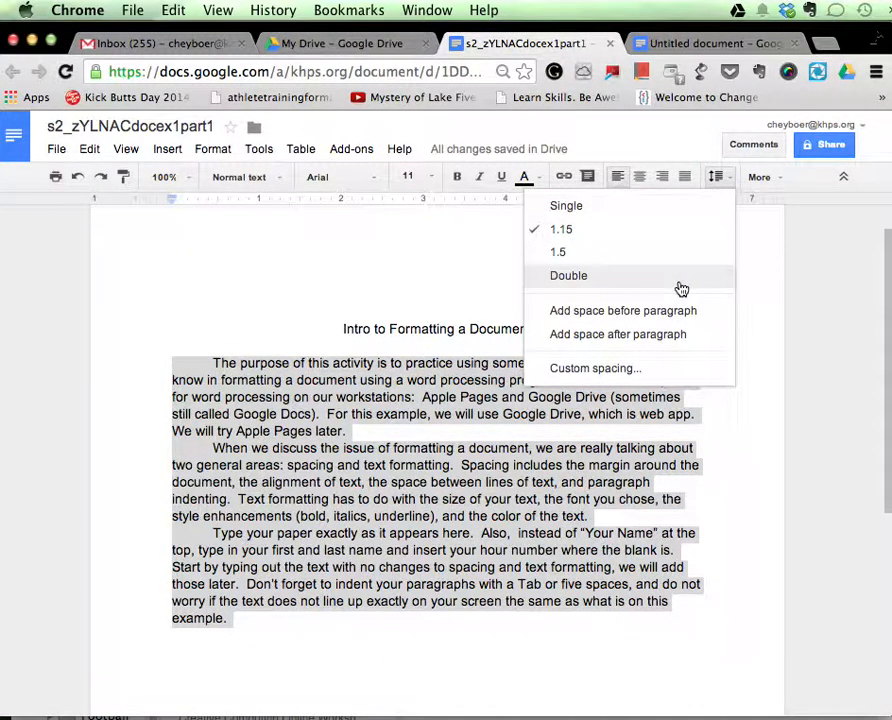
{"action": "left_click", "coordinate": [641, 215]}
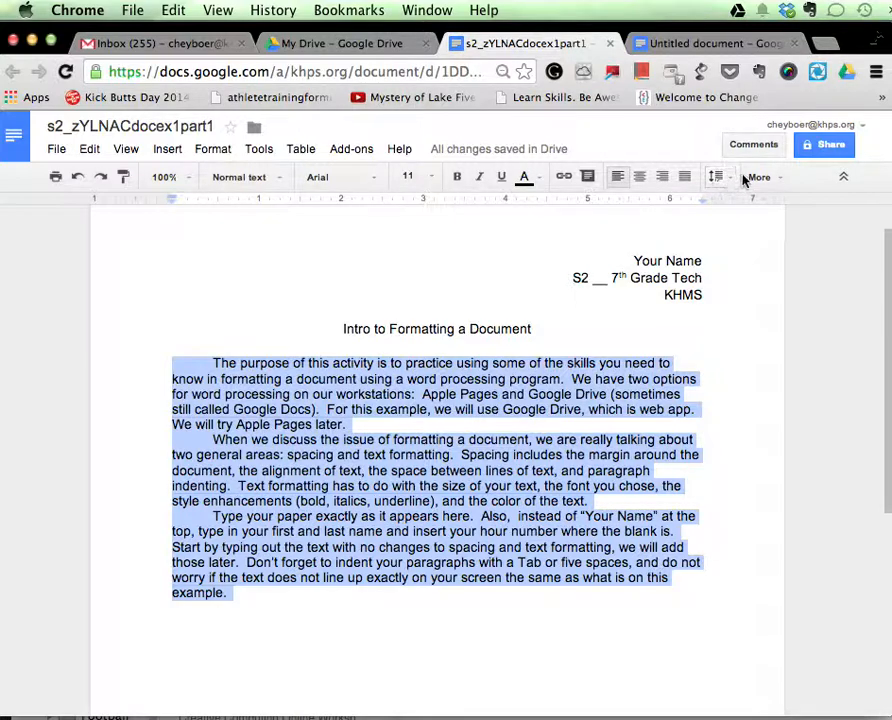
Change the selected body paragraphs to double line spacing and look over the result down the page.
{"action": "left_click", "coordinate": [724, 183]}
{"action": "left_click", "coordinate": [680, 280]}
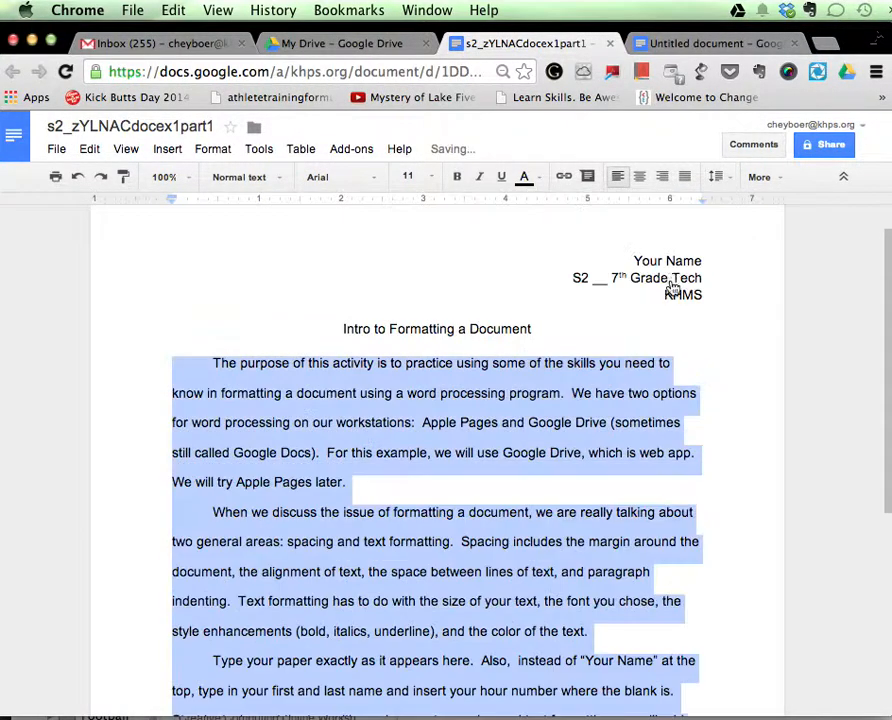
{"action": "scroll", "coordinate": [400, 396], "scroll_direction": "down", "scroll_amount": 5}
{"action": "scroll", "coordinate": [400, 396], "scroll_direction": "up", "scroll_amount": 5}
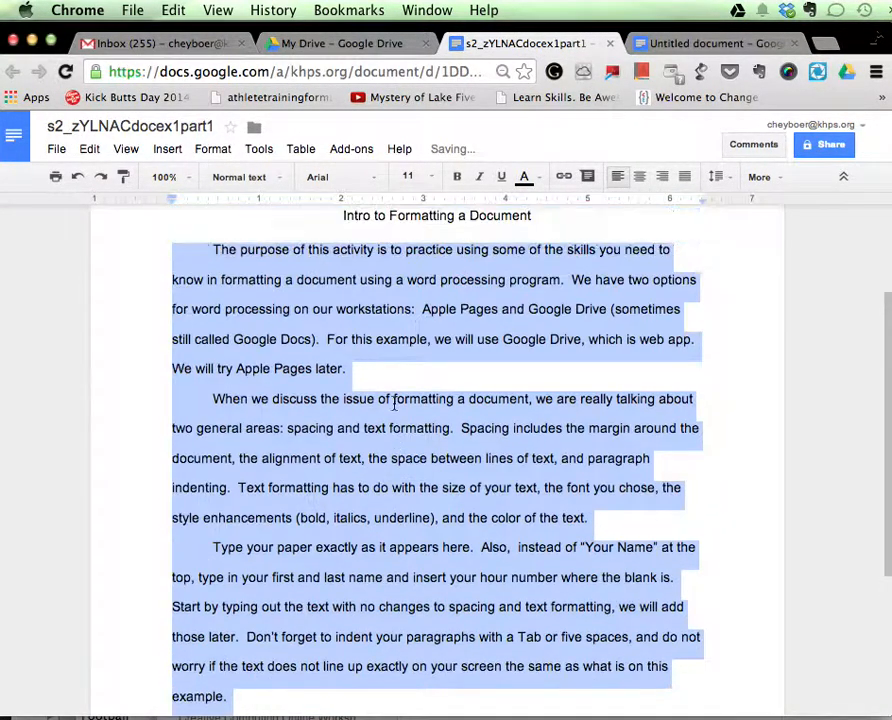
{"action": "scroll", "coordinate": [422, 418], "scroll_direction": "down", "scroll_amount": 3}
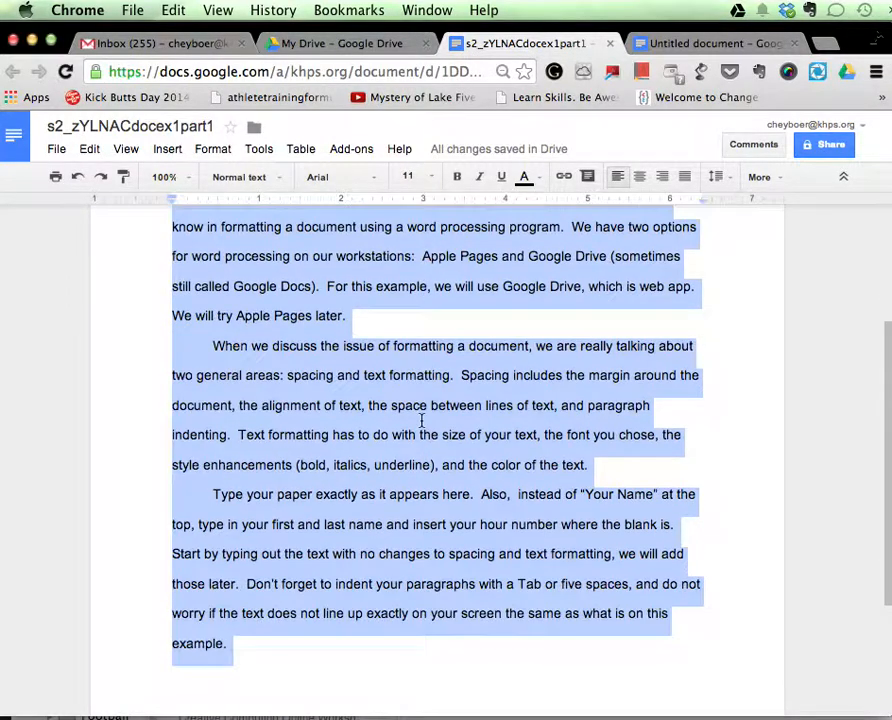
{"action": "scroll", "coordinate": [424, 410], "scroll_direction": "up", "scroll_amount": 5}
Add space after the selected body paragraphs, and remove that extra space again.
{"action": "left_click", "coordinate": [728, 178]}
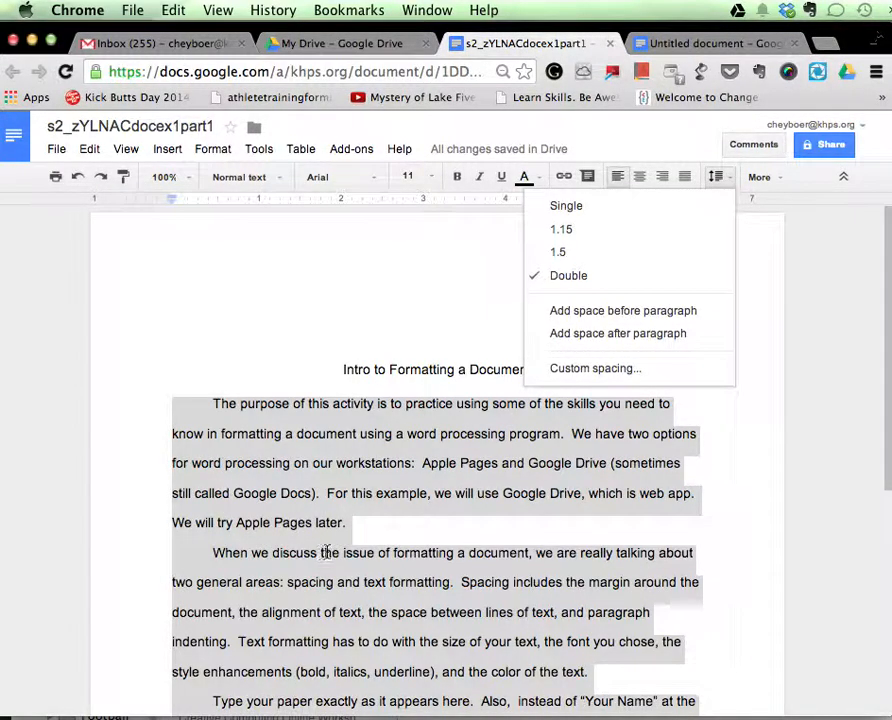
{"action": "left_click", "coordinate": [616, 340]}
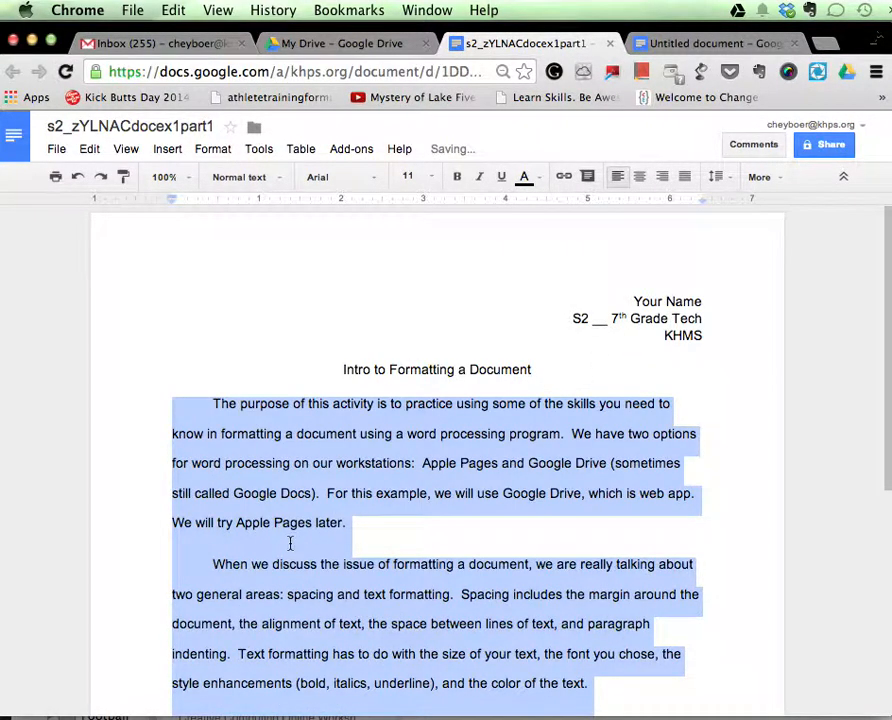
{"action": "left_click", "coordinate": [719, 184]}
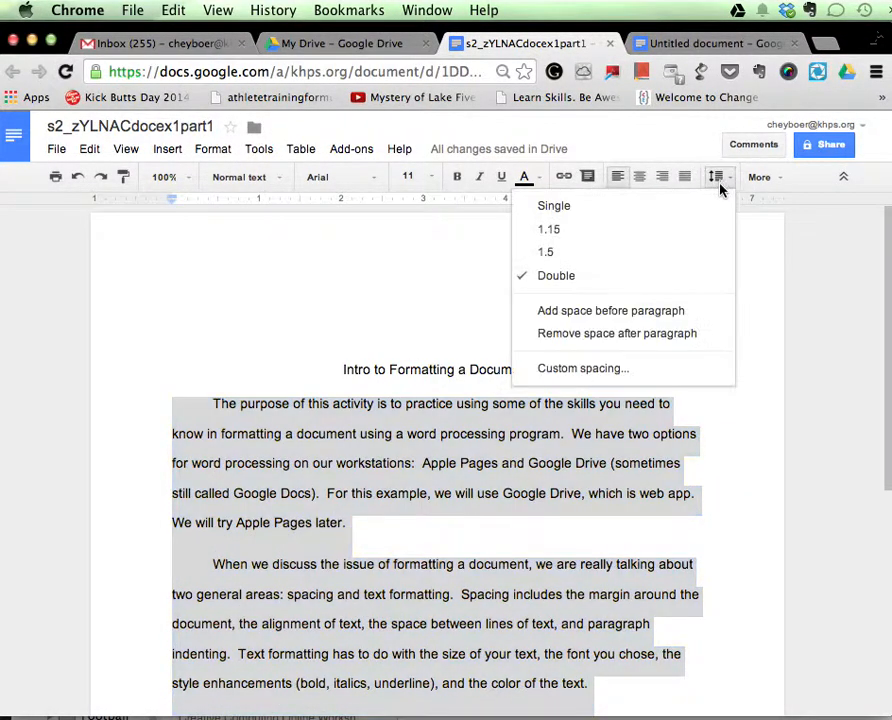
{"action": "left_click", "coordinate": [671, 336]}
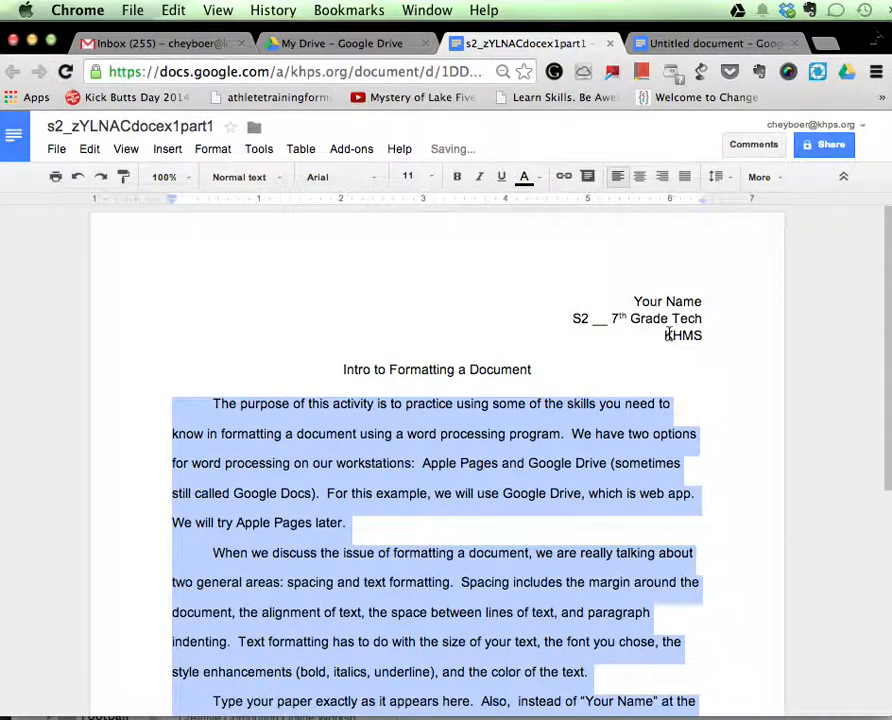
Examine the custom line and paragraph spacing options for the selected body paragraphs, and cancel the dialog.
{"action": "left_click", "coordinate": [720, 180]}
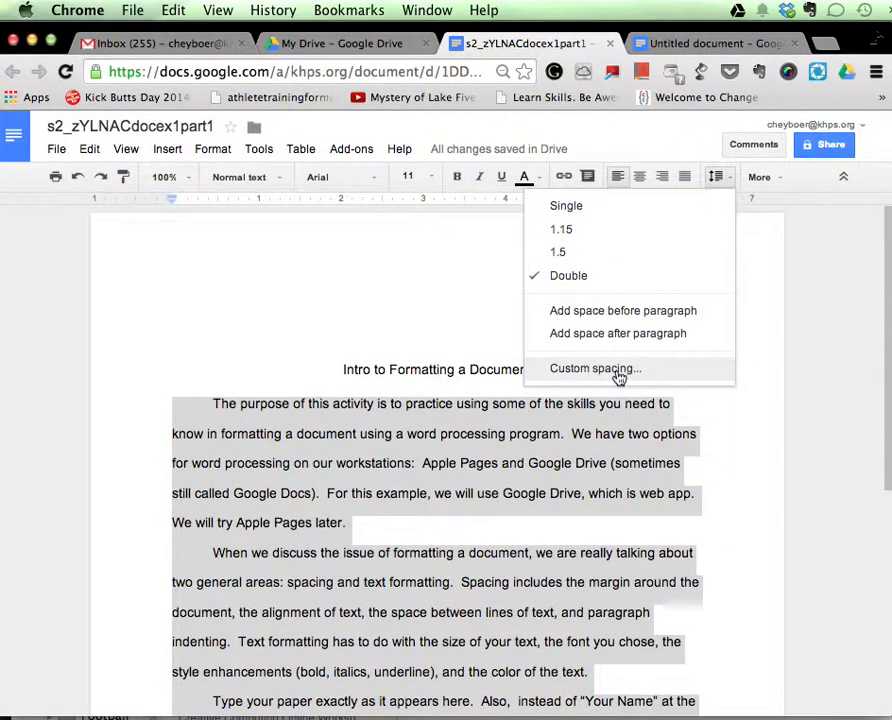
{"action": "left_click", "coordinate": [596, 369]}
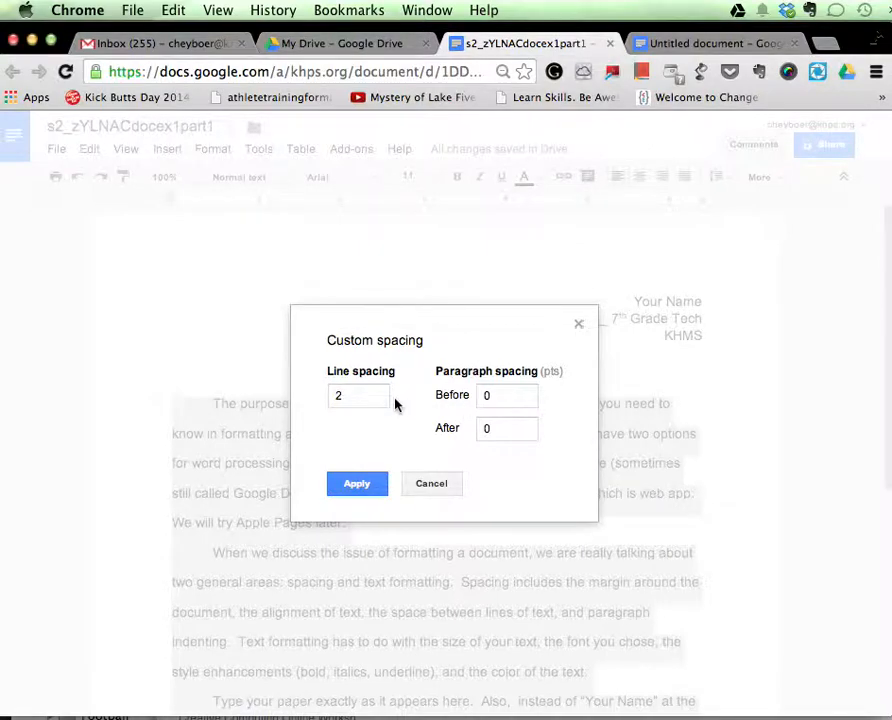
{"action": "left_click_drag", "start_coordinate": [392, 396], "coordinate": [316, 398]}
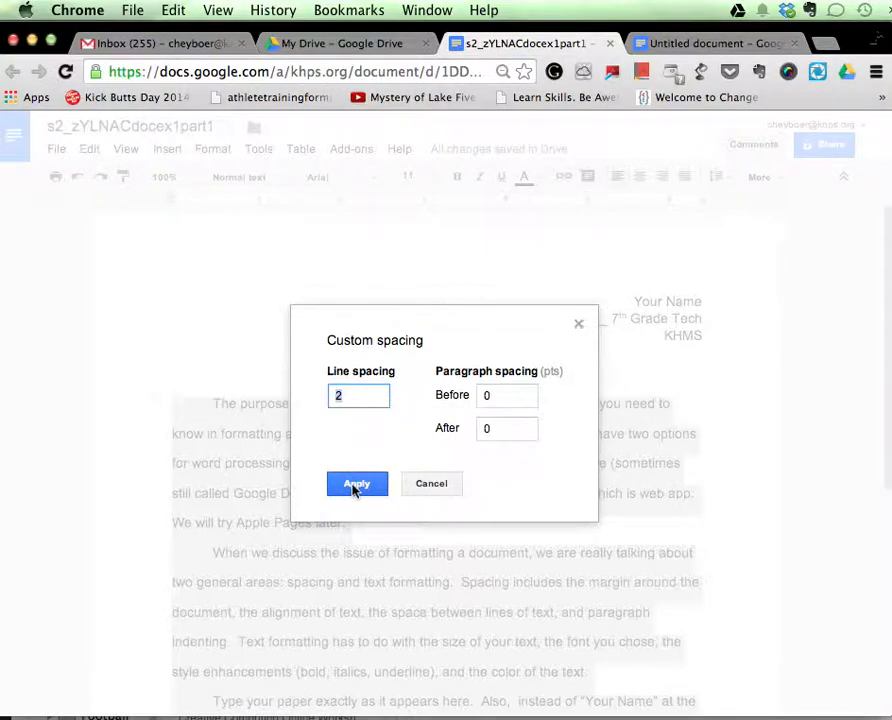
{"action": "left_click", "coordinate": [434, 484]}
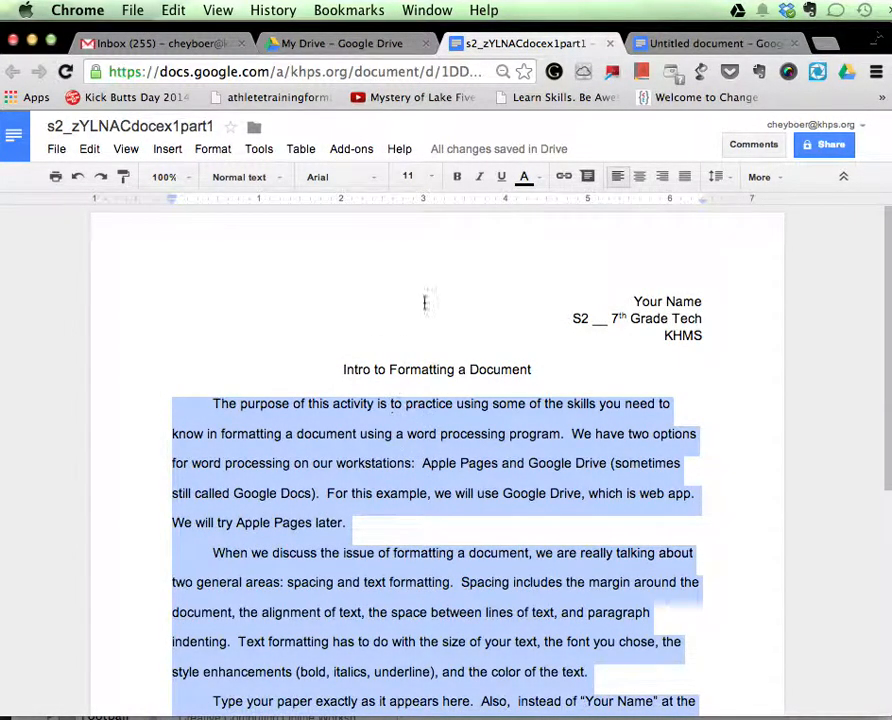
Switch to the untitled document and set double line spacing for the empty line below the title.
{"action": "left_click", "coordinate": [704, 42]}
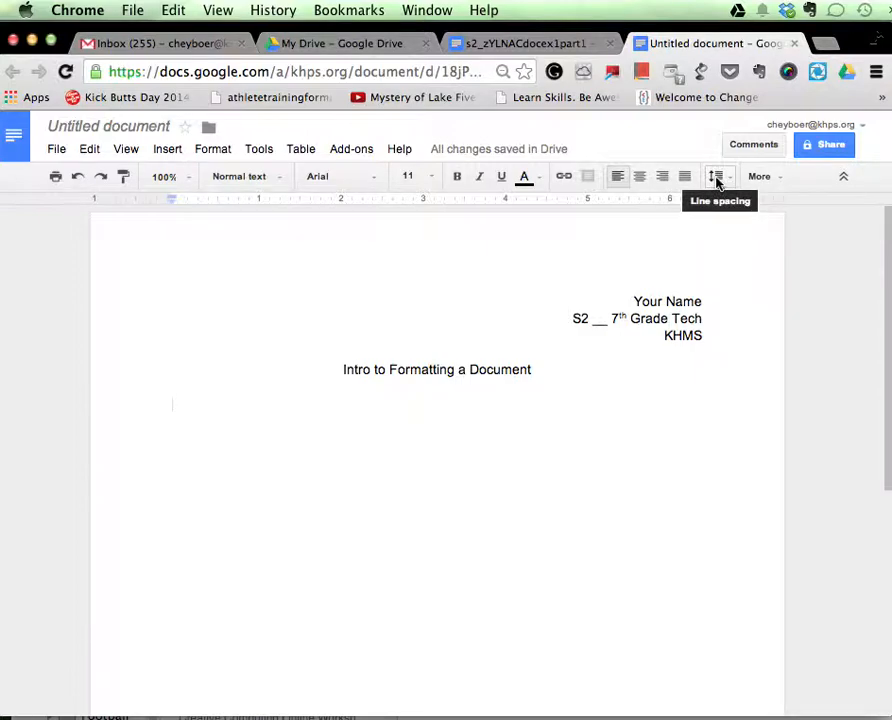
{"action": "left_click", "coordinate": [717, 178]}
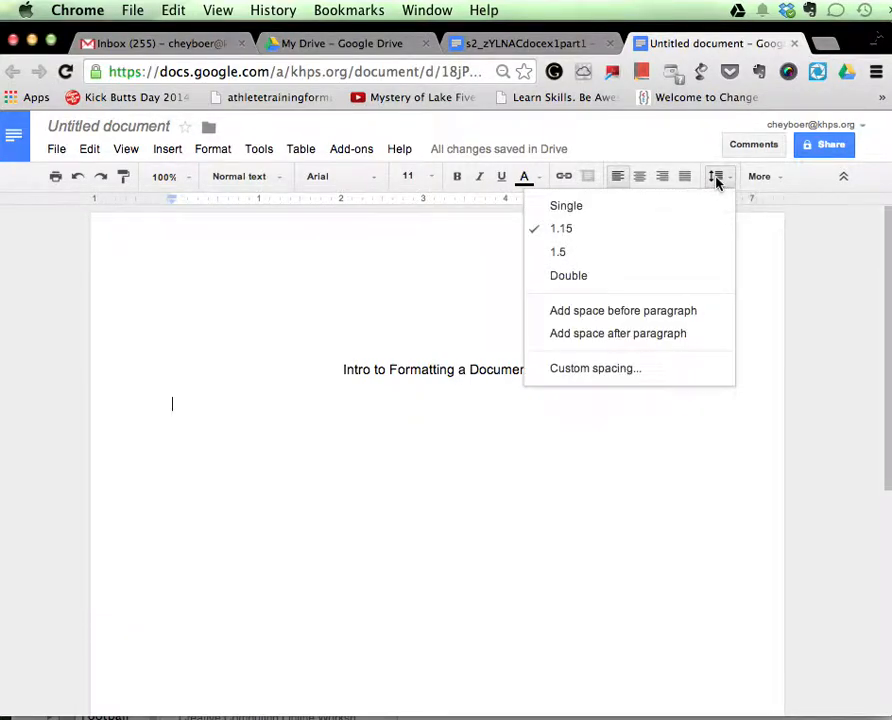
{"action": "left_click", "coordinate": [640, 277]}
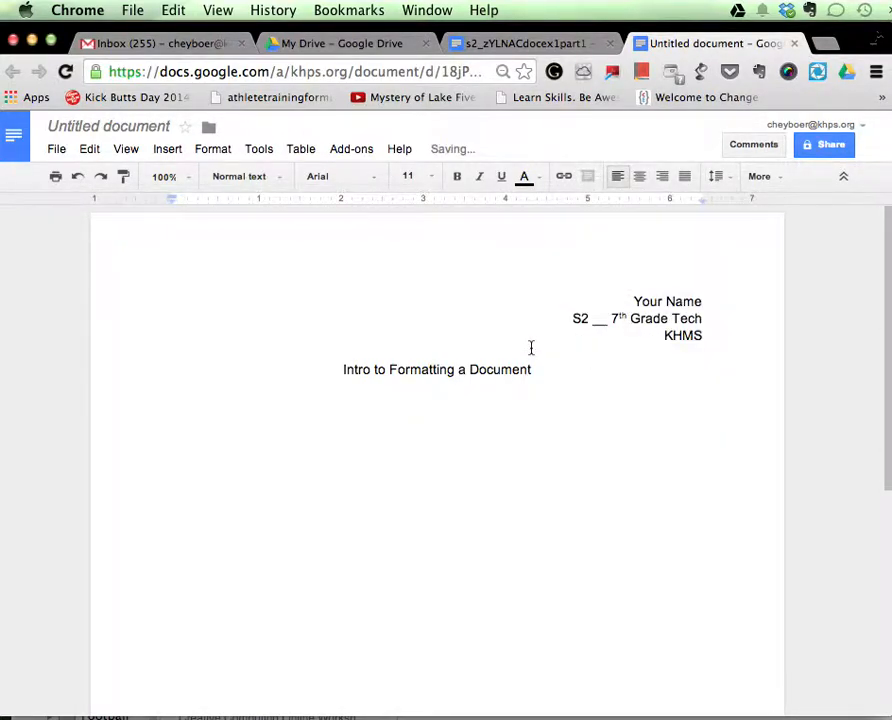
Begin a tab-indented paragraph below the title with "As I think of words to type this is really difficult to do".
{"action": "key", "text": "Tab"}
{"action": "type", "text": "As I think of"}
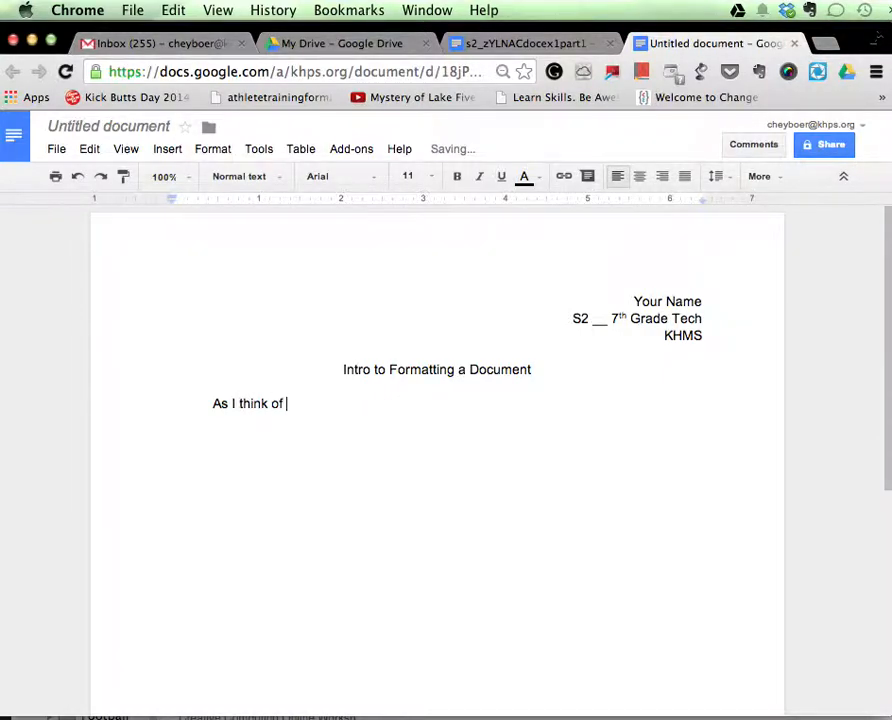
{"action": "type", "text": " words to type this is"}
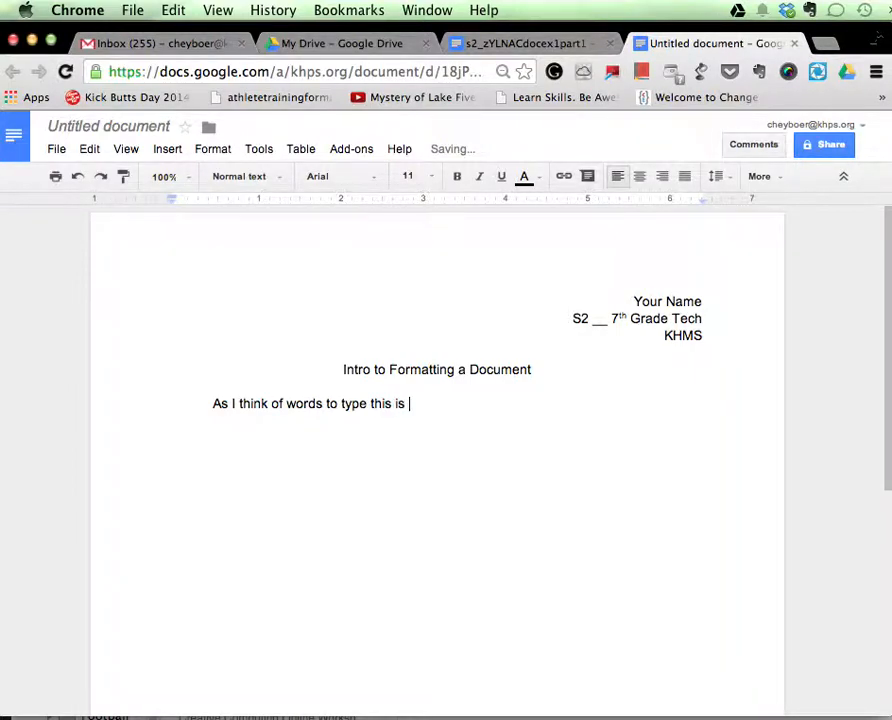
{"action": "type", "text": " really difficuly to do"}
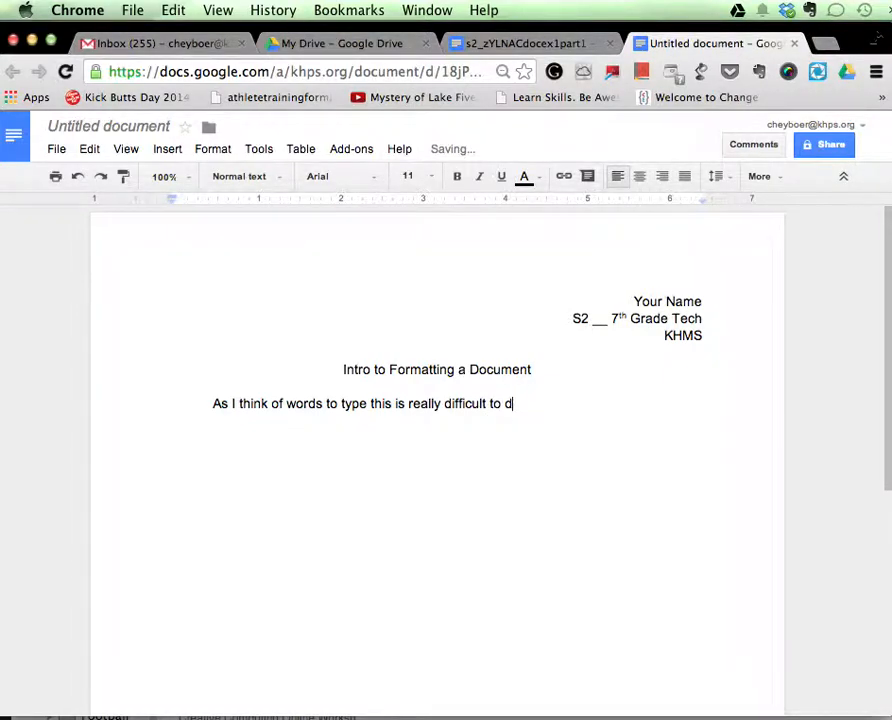
End the sentence with a period and add "Maybe if I can come up with some new words." to the paragraph.
{"action": "type", "text": ".  Maybe if I can"}
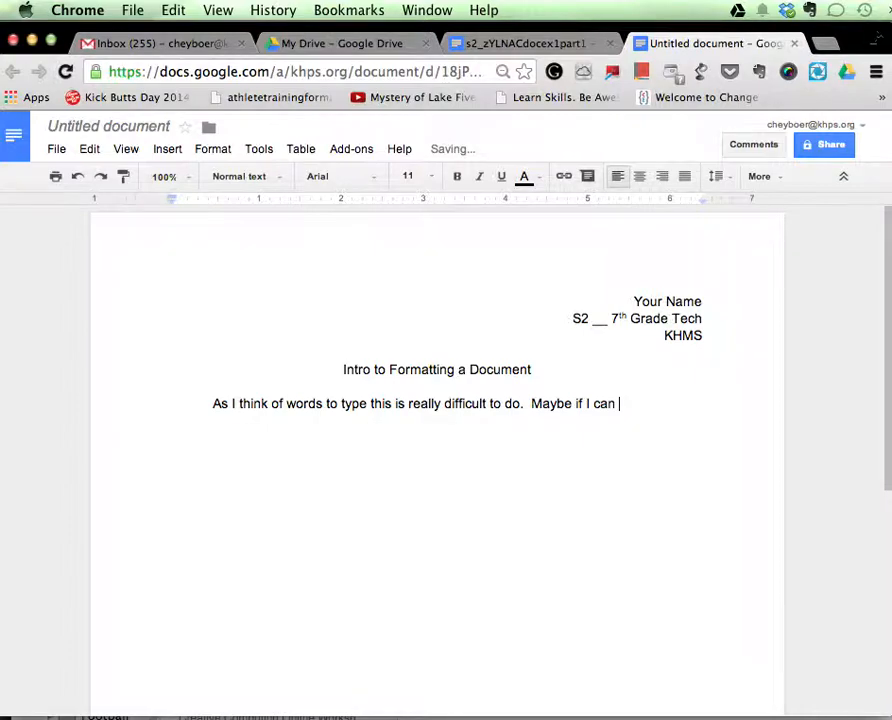
{"action": "type", "text": " come up with some"}
{"action": "type", "text": " new rod"}
{"action": "key", "text": "BackSpace"}
{"action": "key", "text": "BackSpace"}
{"action": "key", "text": "BackSpace"}
{"action": "type", "text": "words"}
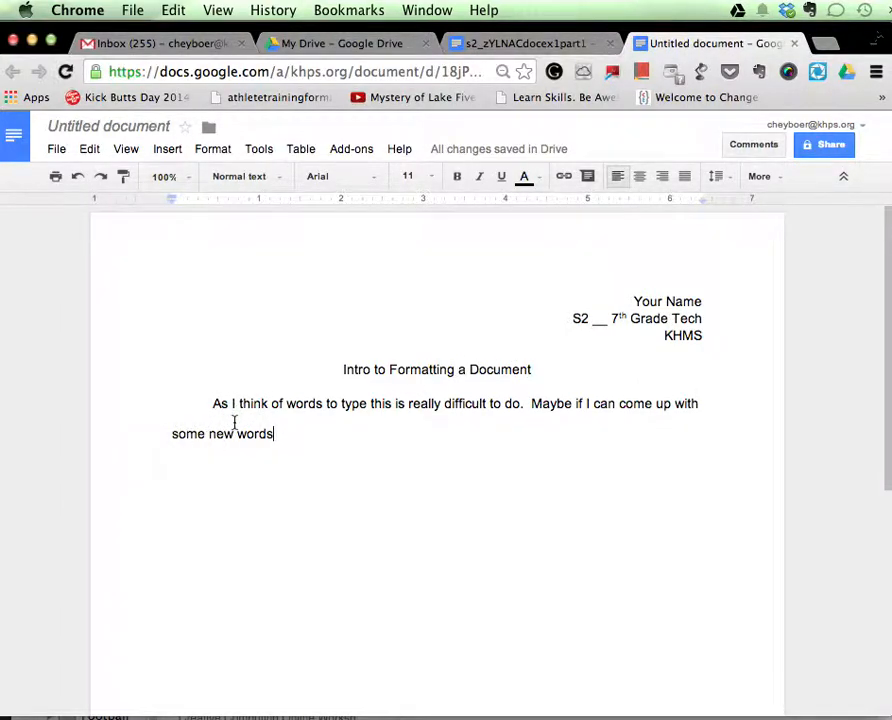
{"action": "type", "text": "."}
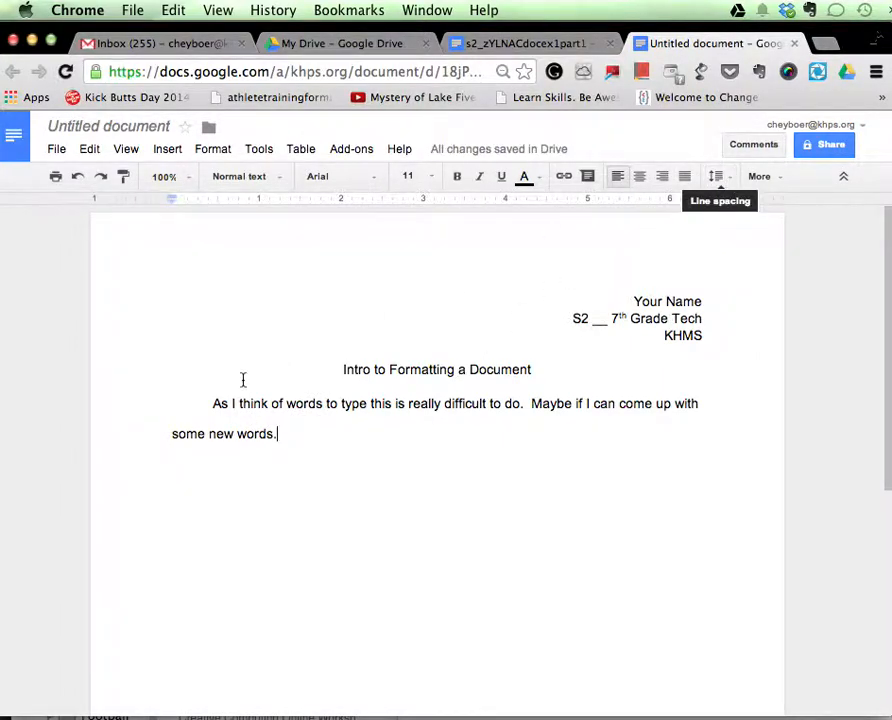
Check which line spacing applies to the new body paragraph and to the right-aligned heading lines.
{"action": "left_click", "coordinate": [718, 178]}
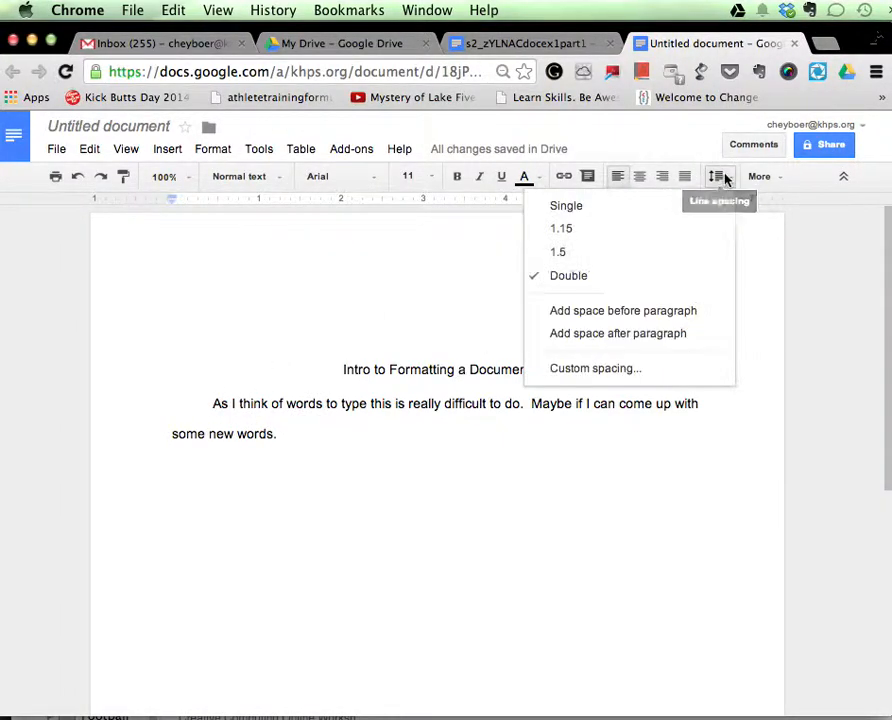
{"action": "left_click", "coordinate": [331, 418]}
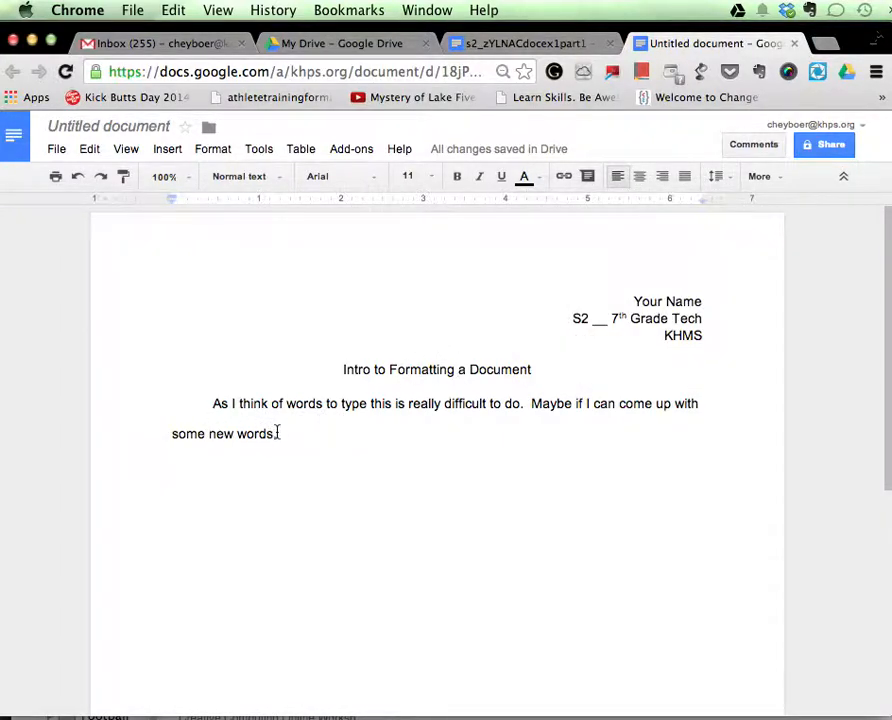
{"action": "left_click", "coordinate": [284, 432]}
{"action": "double_click", "coordinate": [354, 434]}
{"action": "double_click", "coordinate": [304, 440]}
{"action": "left_click", "coordinate": [305, 434]}
{"action": "left_click", "coordinate": [648, 303]}
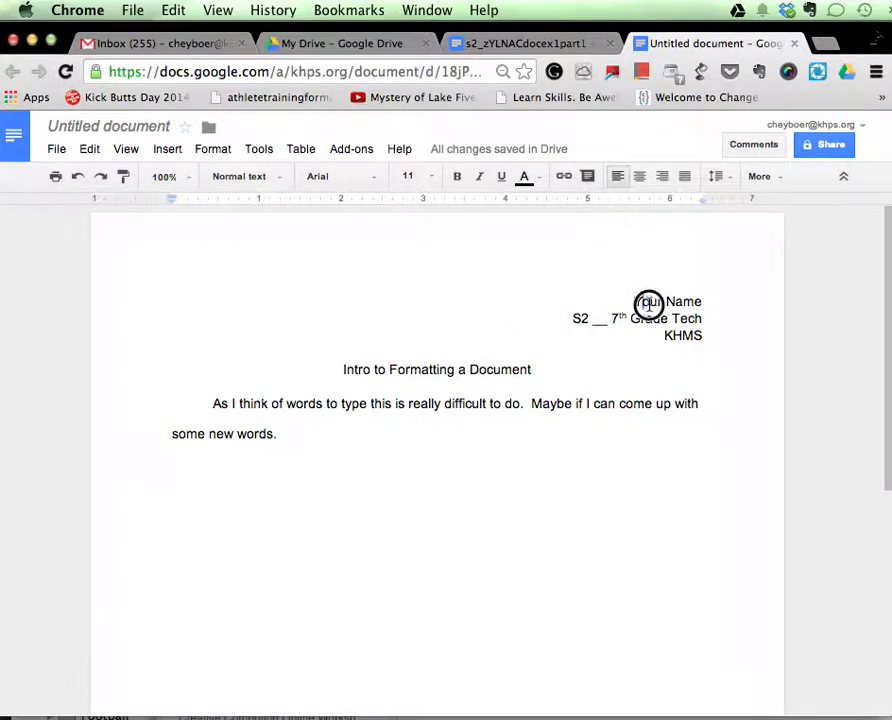
{"action": "left_click", "coordinate": [733, 179]}
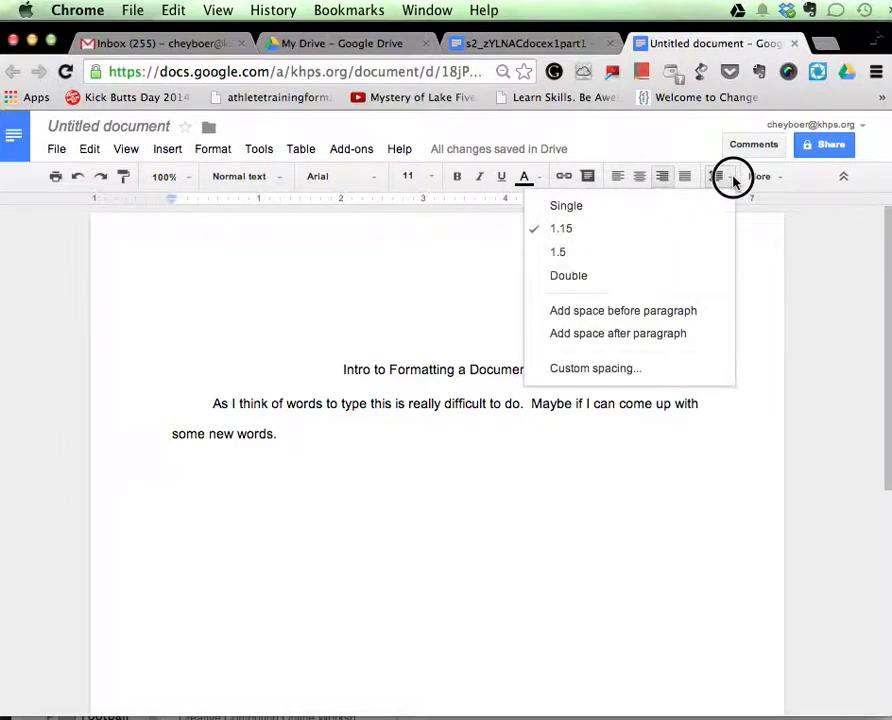
{"action": "left_click", "coordinate": [733, 179]}
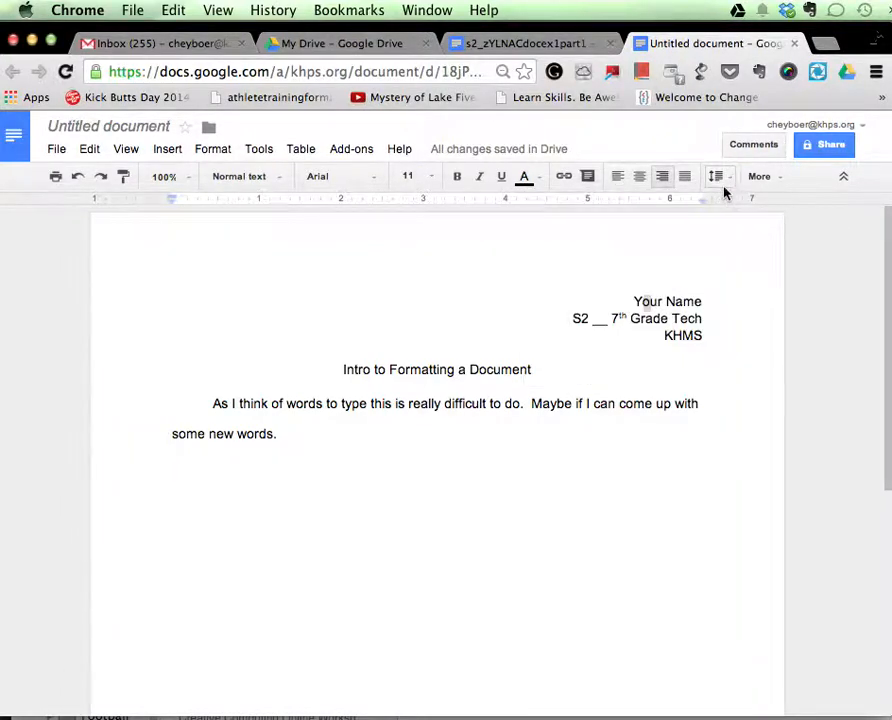
{"action": "left_click", "coordinate": [248, 435]}
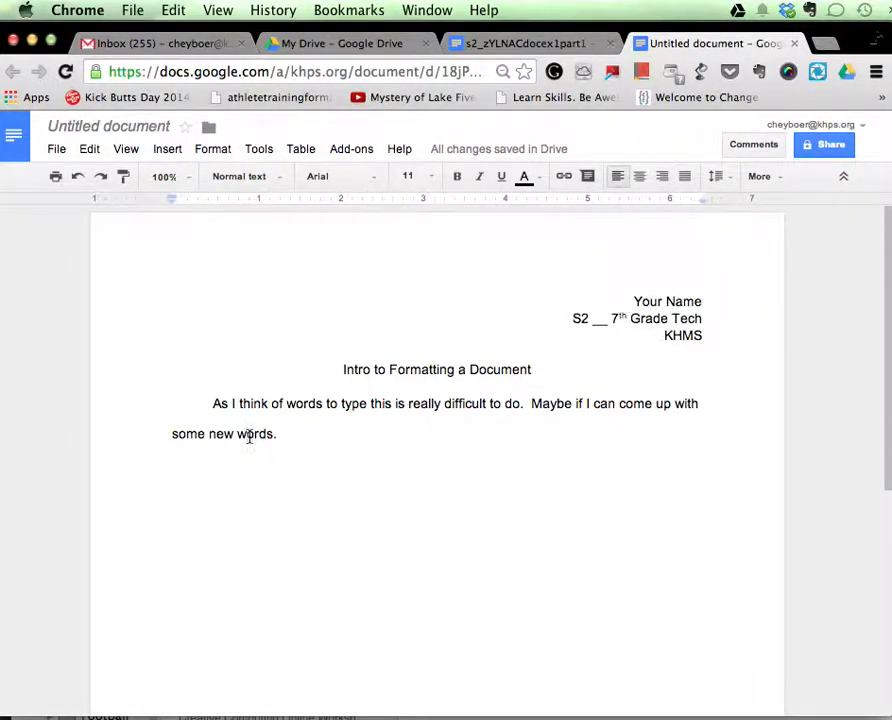
Set the three right-aligned heading lines, from "Your Name" to "KHMS", to single line spacing.
{"action": "left_click_drag", "start_coordinate": [631, 300], "coordinate": [708, 337]}
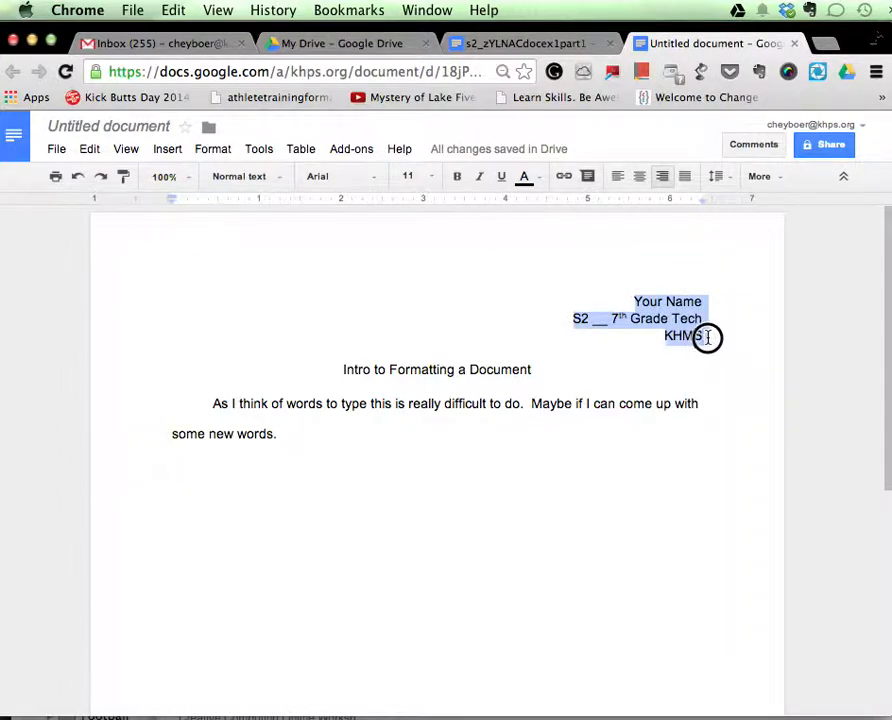
{"action": "left_click", "coordinate": [729, 178]}
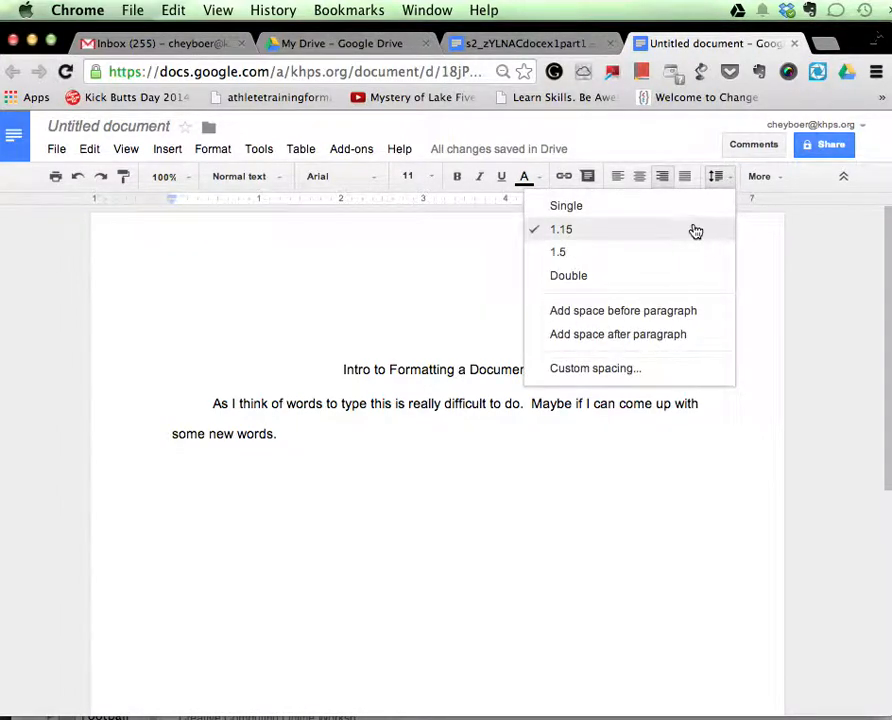
{"action": "left_click", "coordinate": [697, 208]}
{"action": "left_click", "coordinate": [690, 349]}
Set the three right-aligned heading lines back to 1.15 line spacing and return to the end of the body paragraph.
{"action": "left_click_drag", "start_coordinate": [634, 300], "coordinate": [712, 334]}
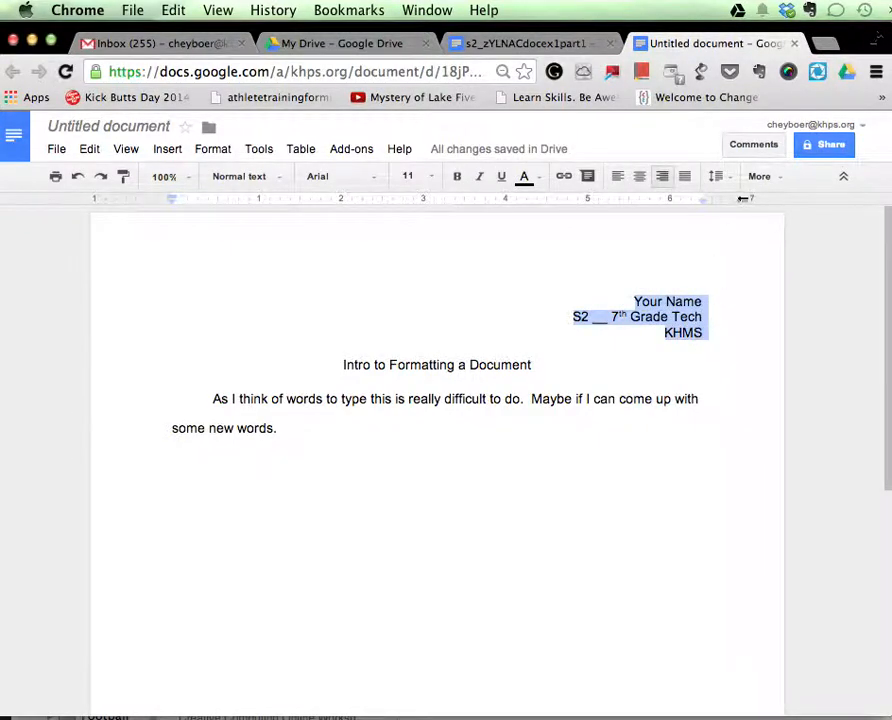
{"action": "left_click", "coordinate": [729, 179]}
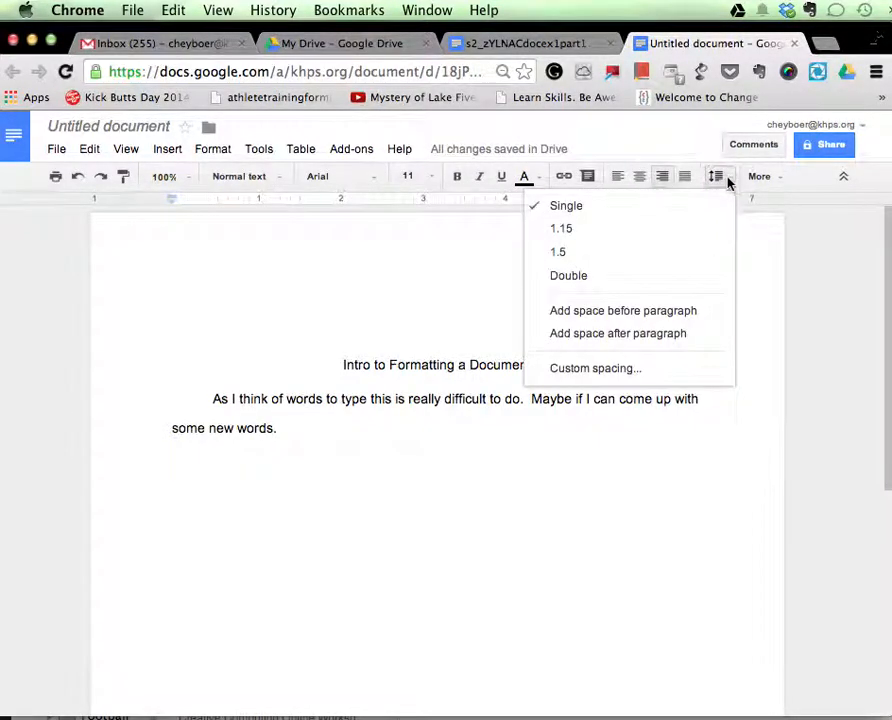
{"action": "left_click", "coordinate": [689, 240]}
{"action": "left_click", "coordinate": [412, 440]}
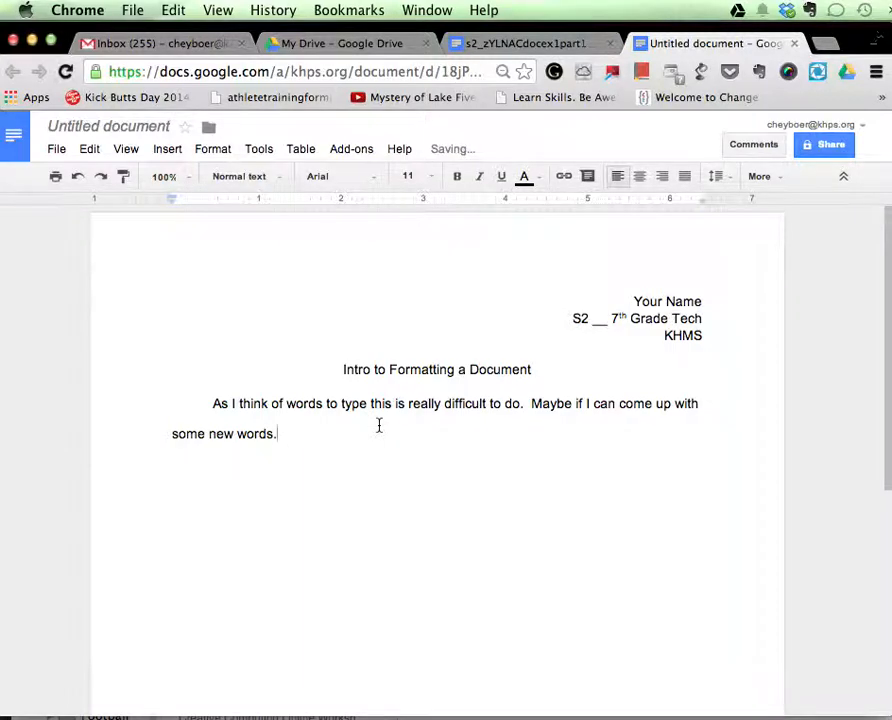